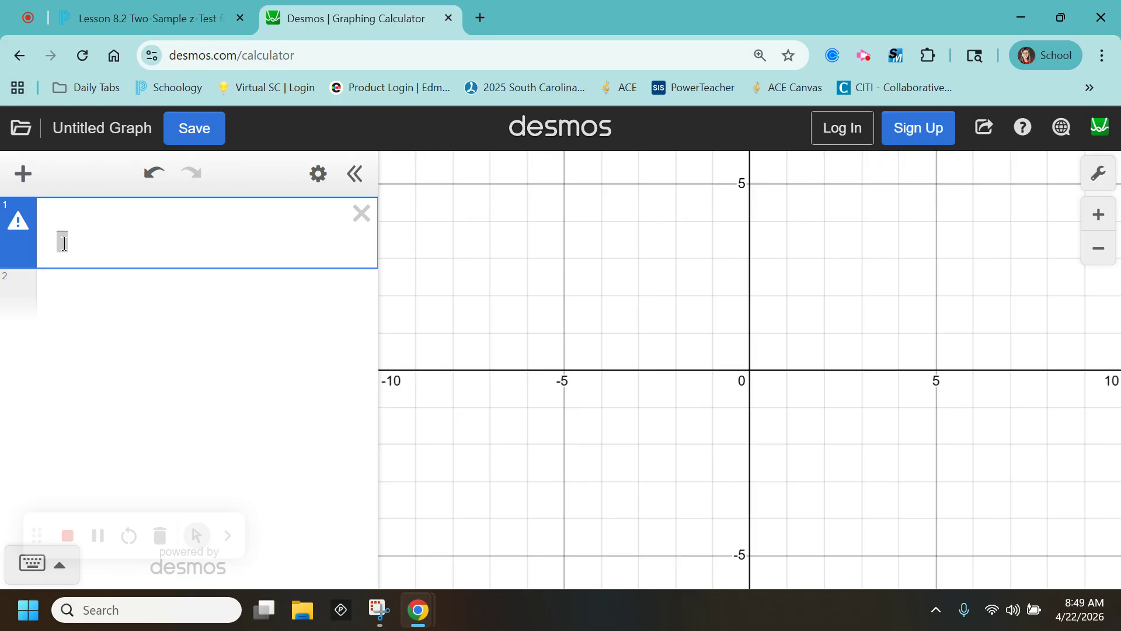
Enter 84−80 as the numerator and a square root of two empty fractions as the denominator.
text(84)
text(-)
text(80)
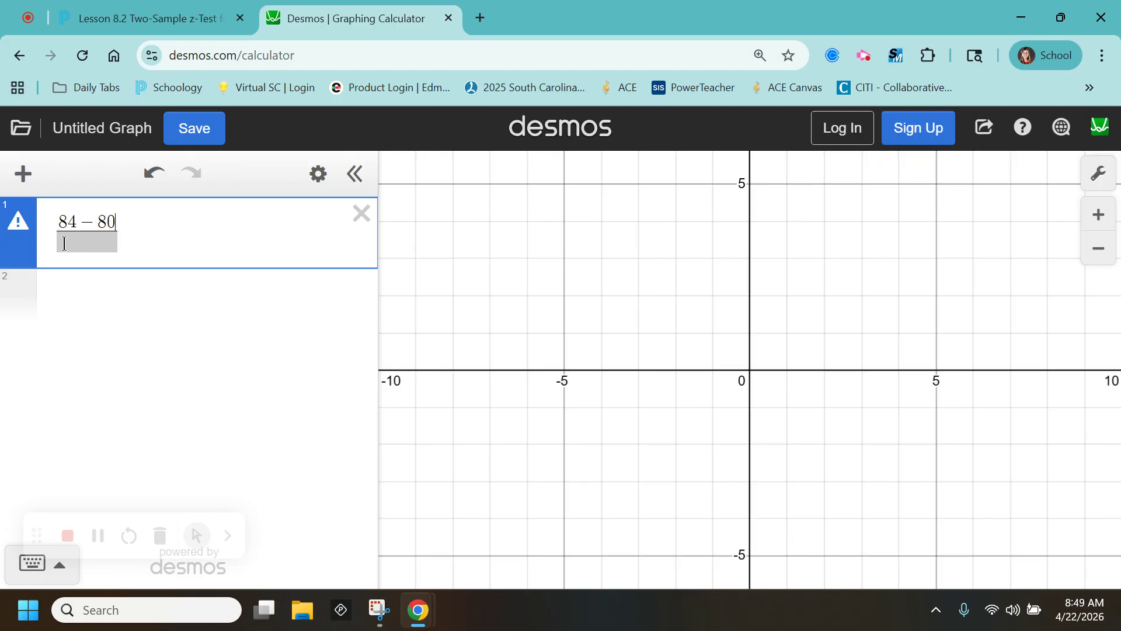
click(69, 245)
click(34, 564)
click(347, 573)
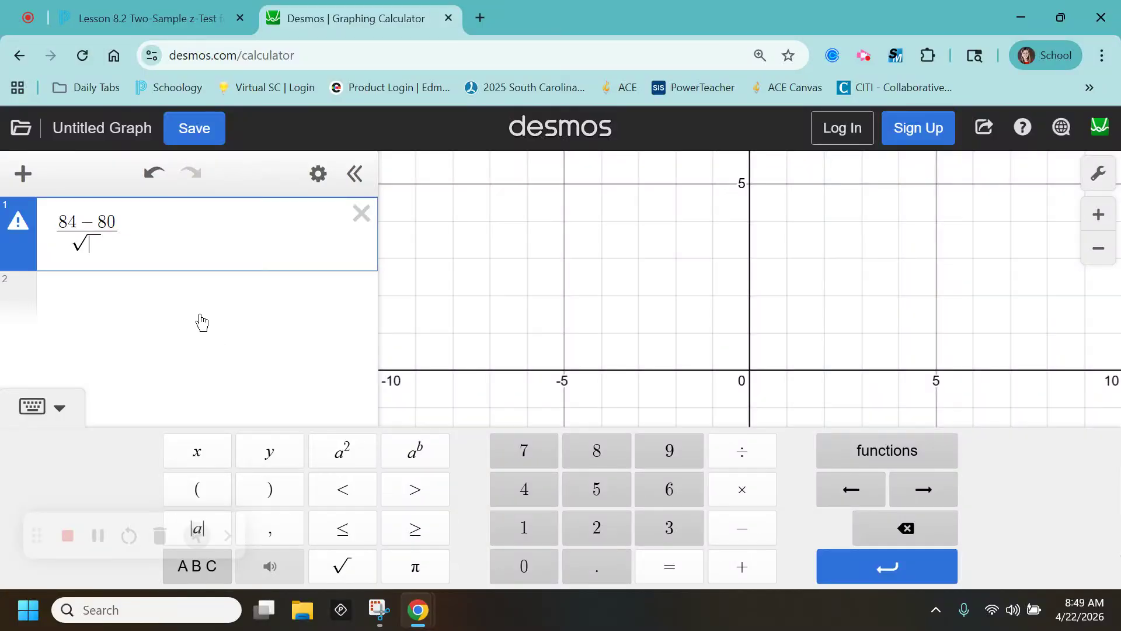
text(/)
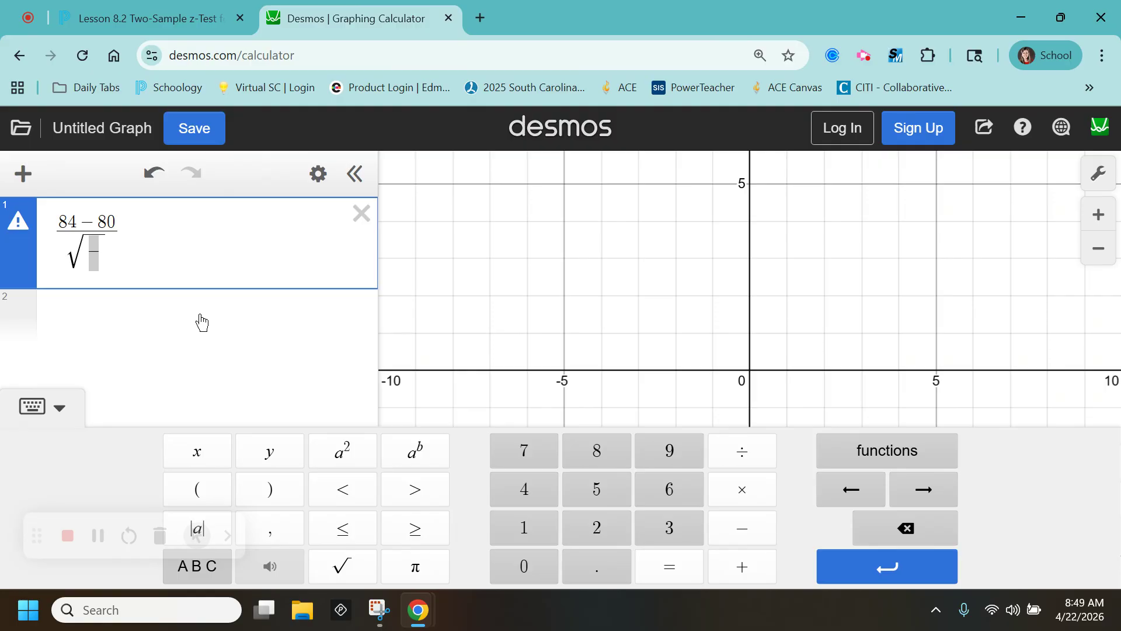
text(+)
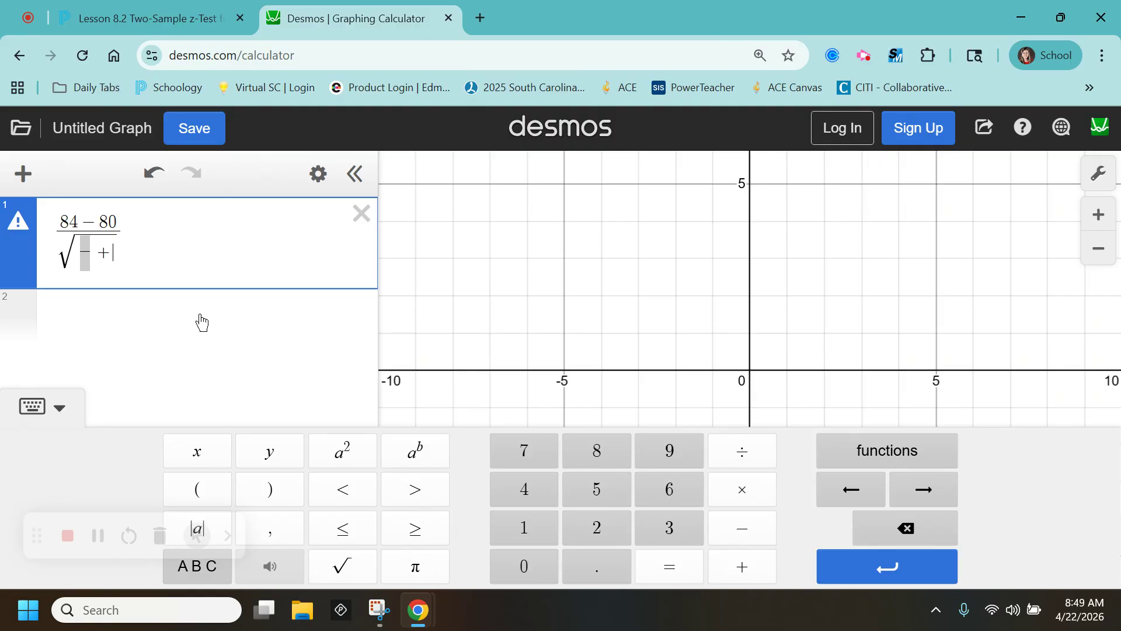
text(/)
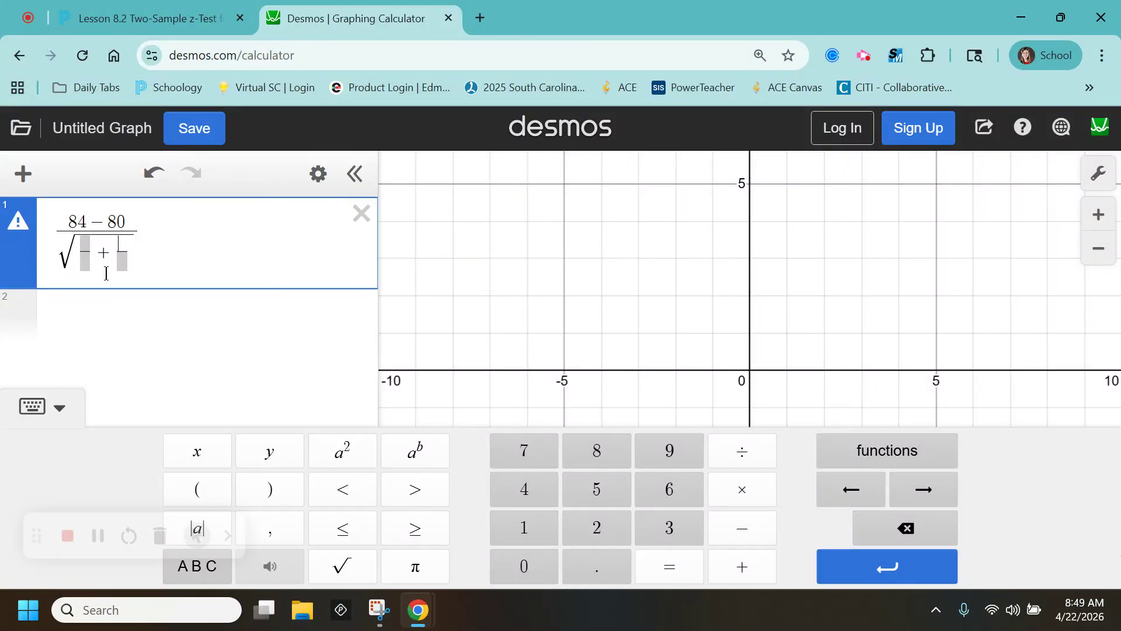
Make 10² the numerator of the first fraction under the root.
click(85, 246)
text(10)
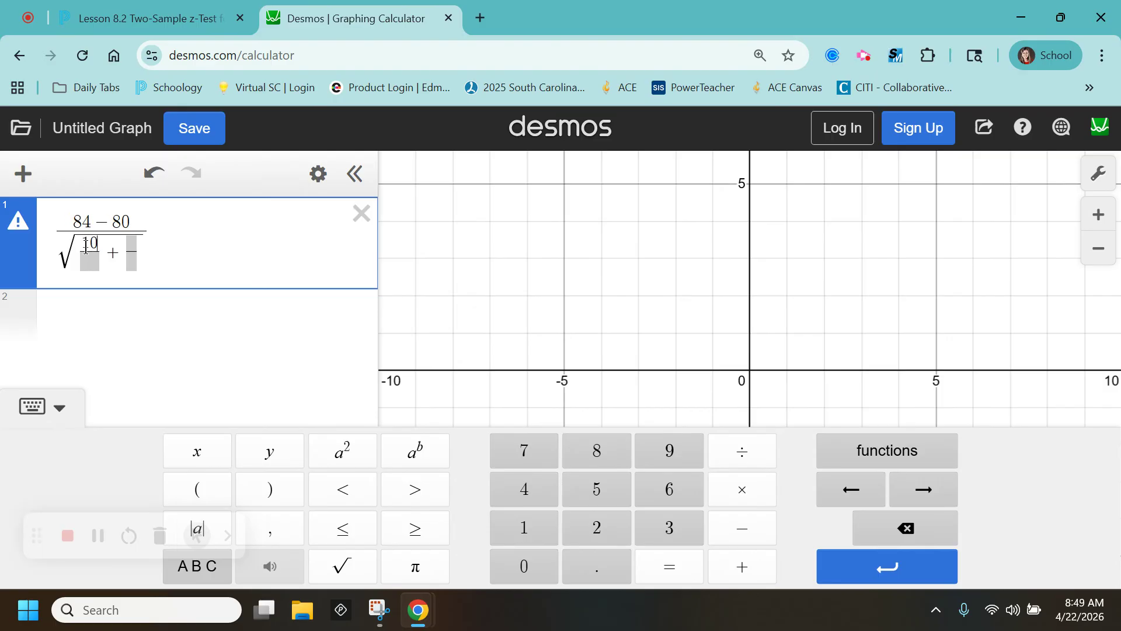
text(^2)
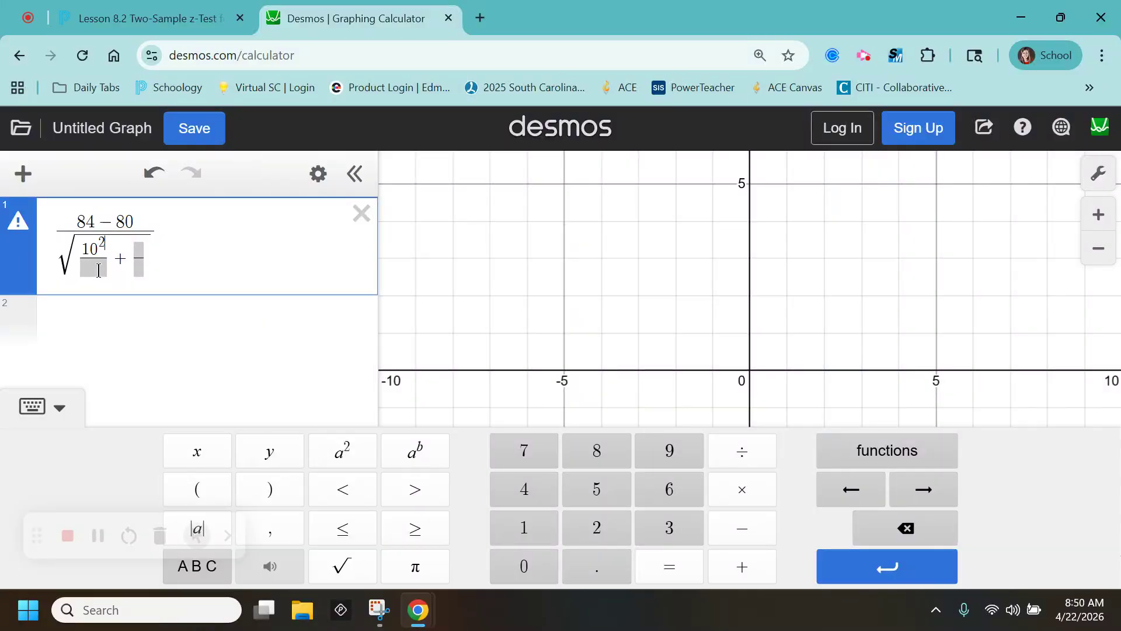
click(99, 270)
Fill in 50, 12² and 45 so the root holds 10²/50 + 12²/45, giving 1.75411603861.
text(50)
click(139, 250)
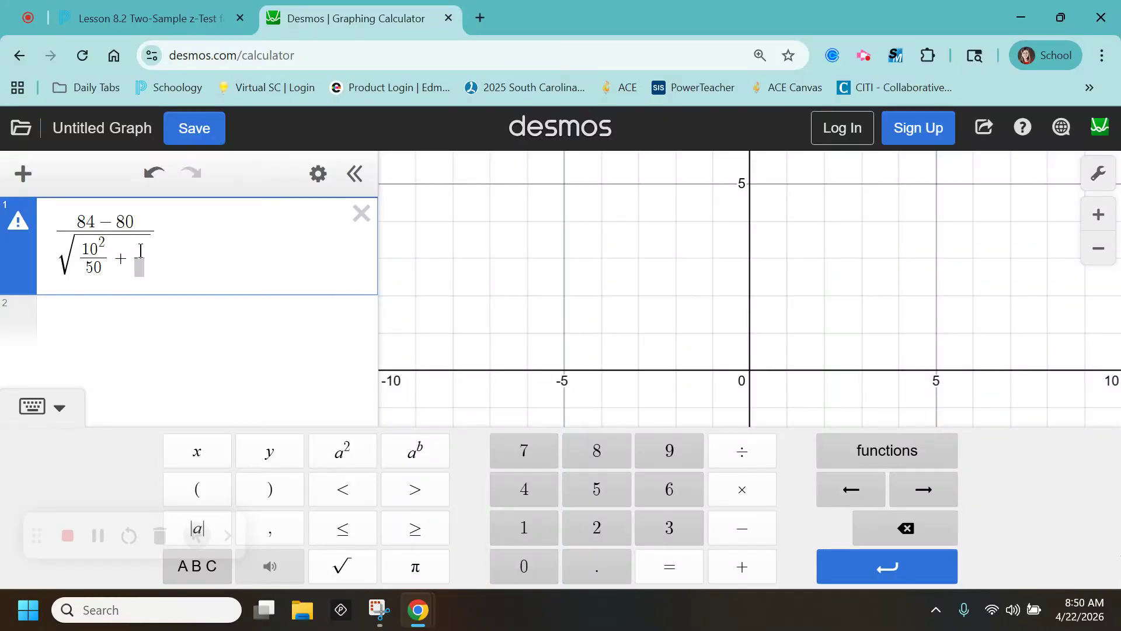
text(12^2/)
click(147, 270)
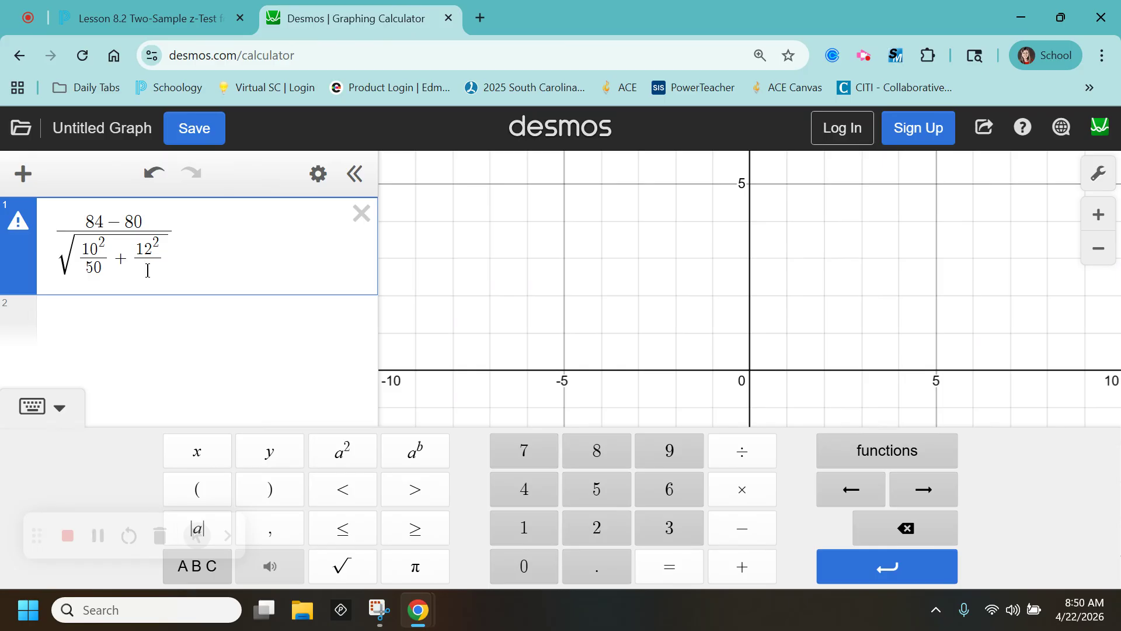
text(45)
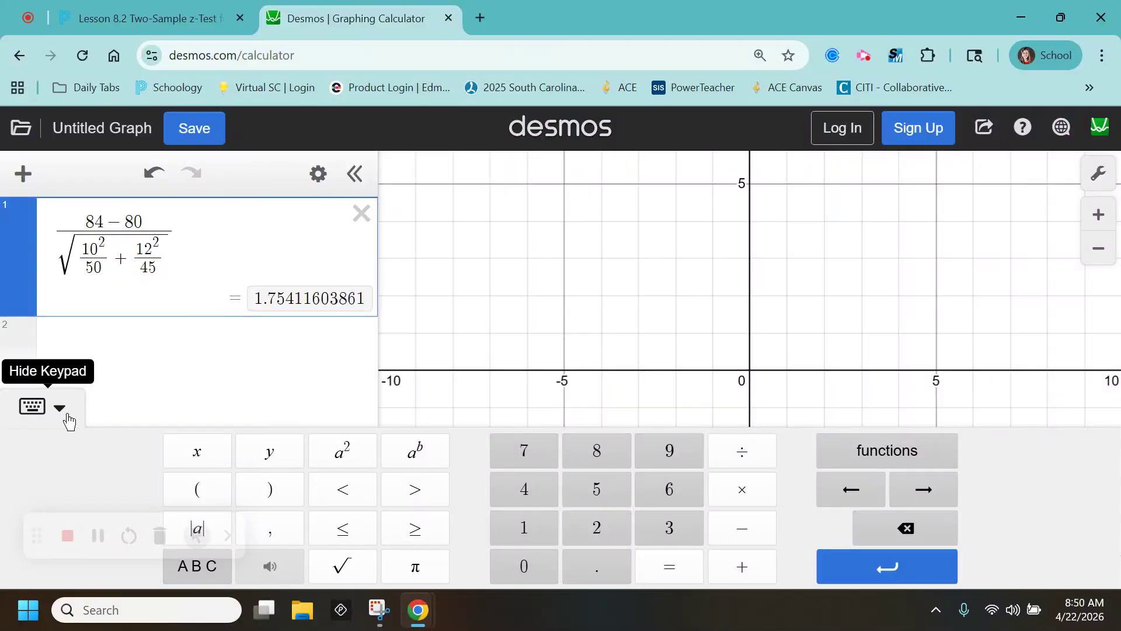
click(88, 341)
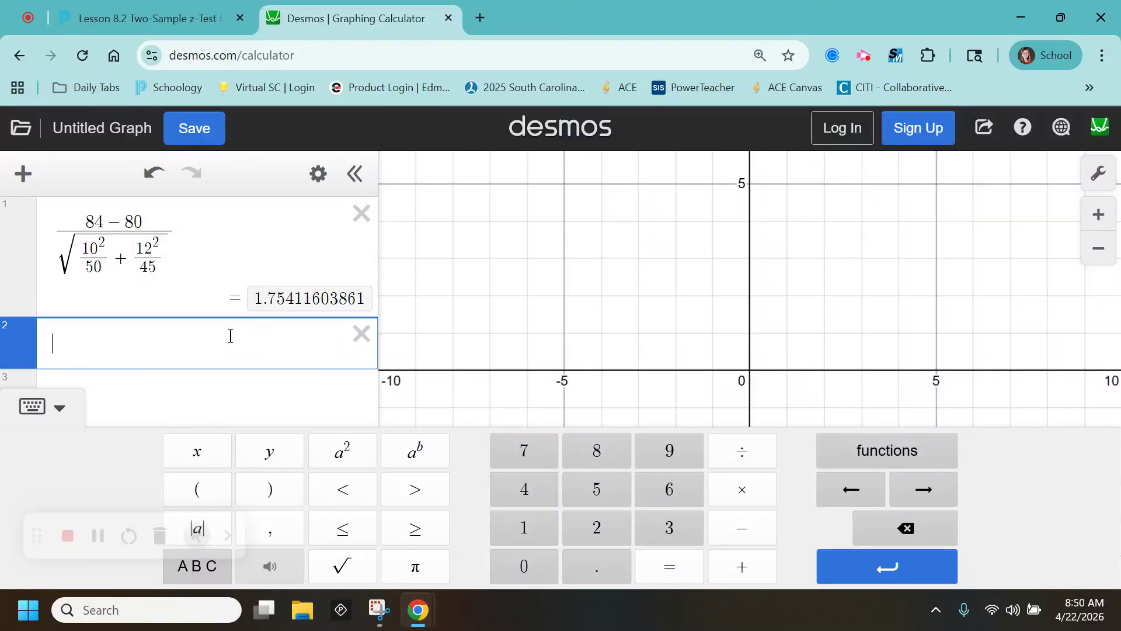
Add normaldist( on line 2 for a mean 0, stdev 1 curve, with the keypad hidden.
text(normaldist()
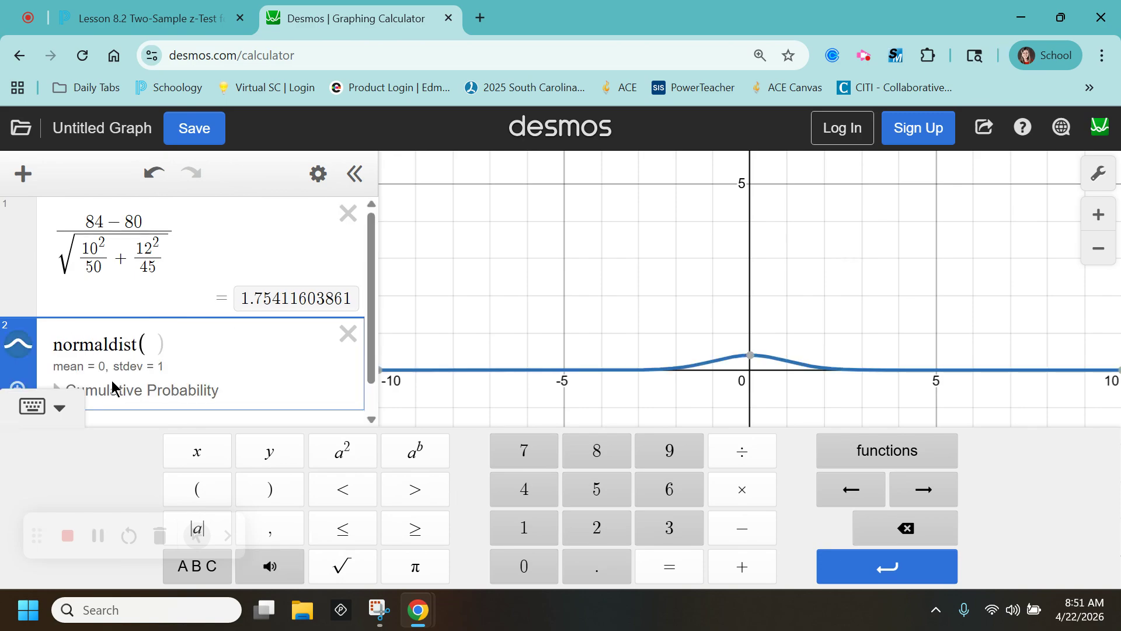
click(32, 407)
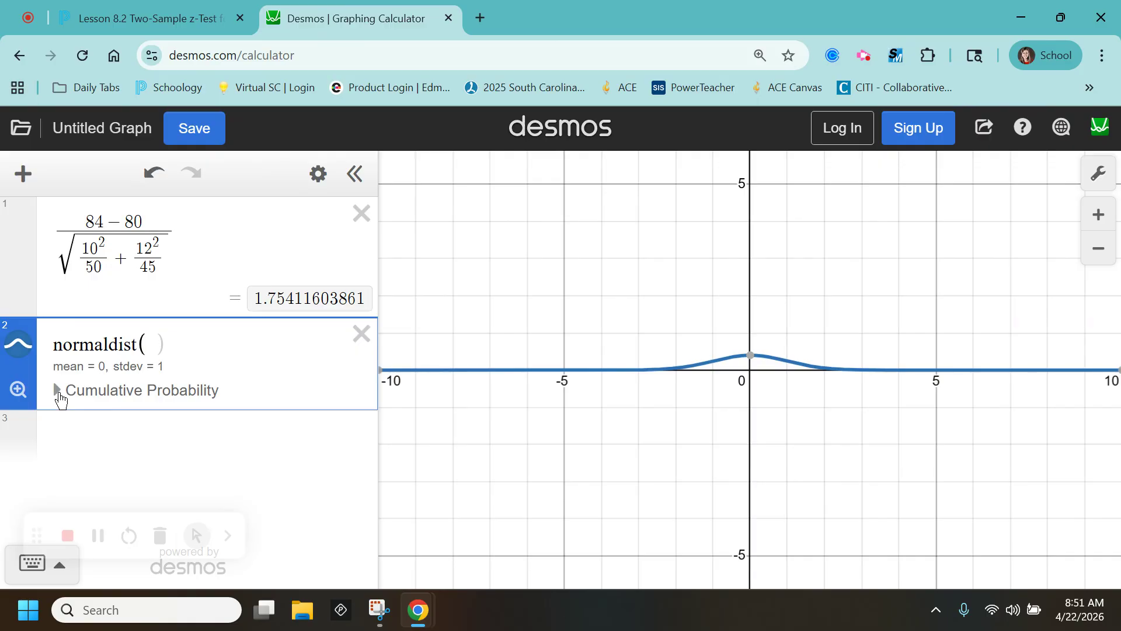
click(58, 390)
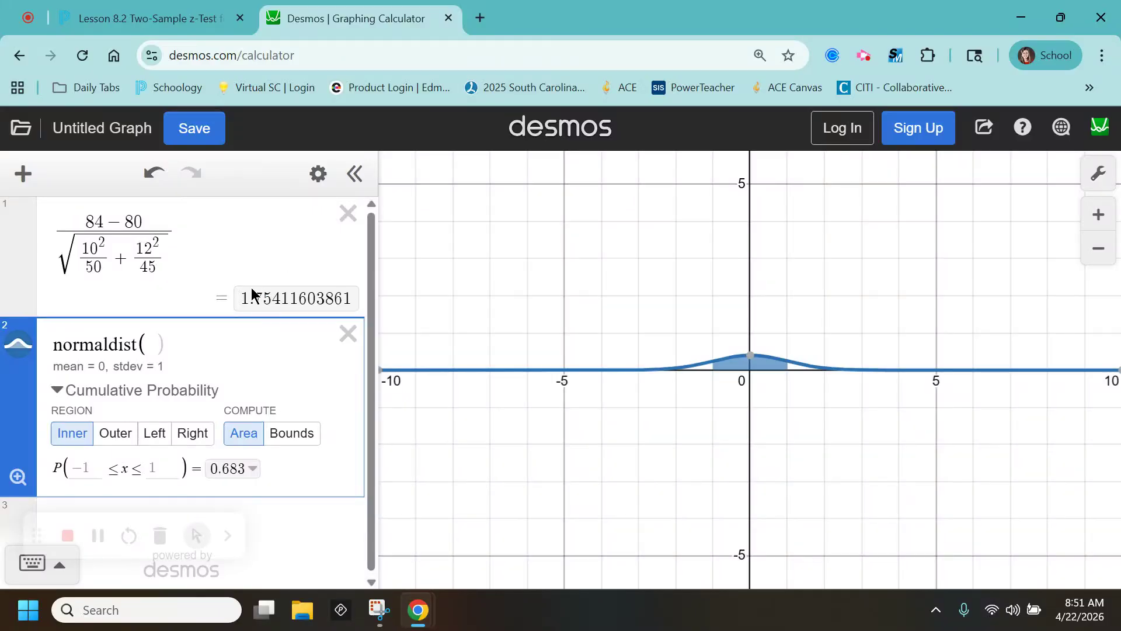
Set the cumulative probability bounds to −1.75 and 1.75 (area 0.92), then zoom to fit the curve.
click(86, 468)
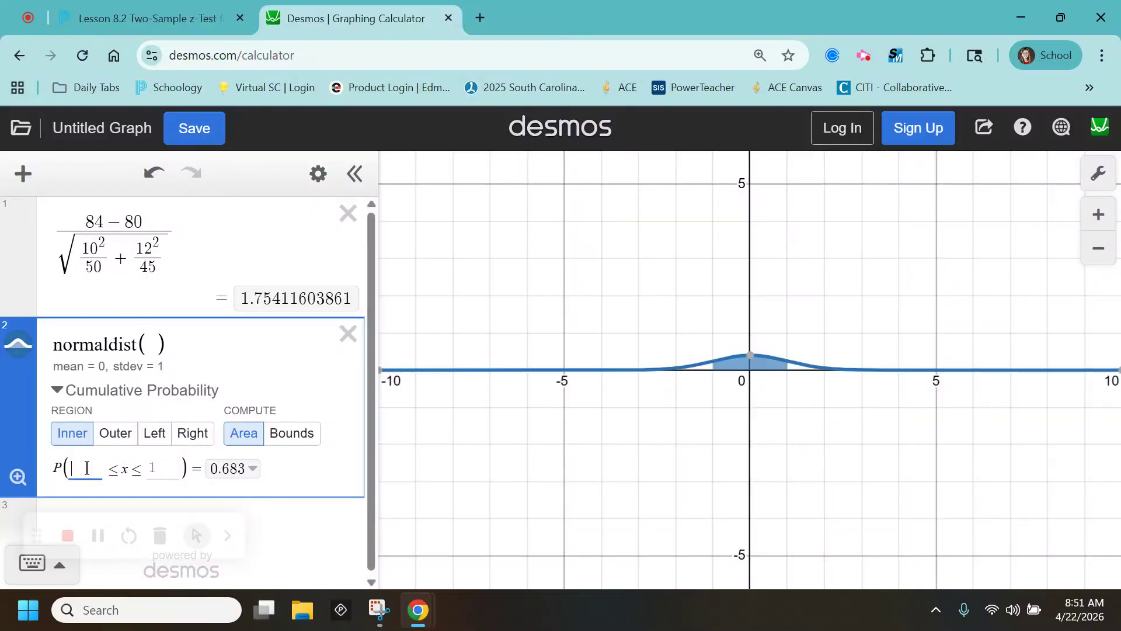
text(-1.5)
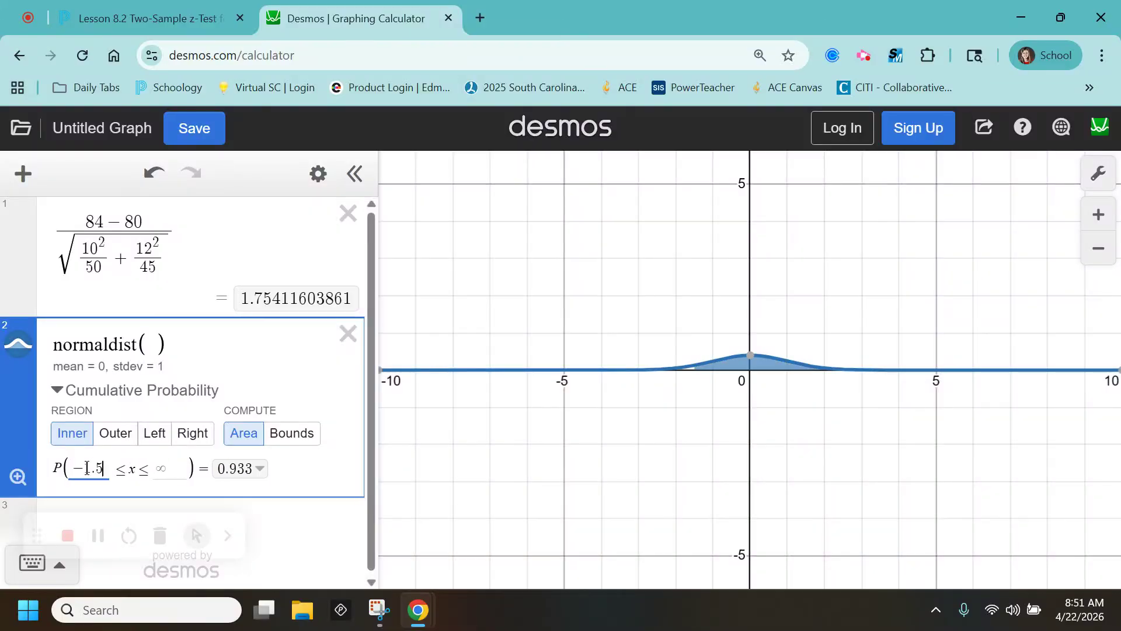
key(BackSpace)
text(75)
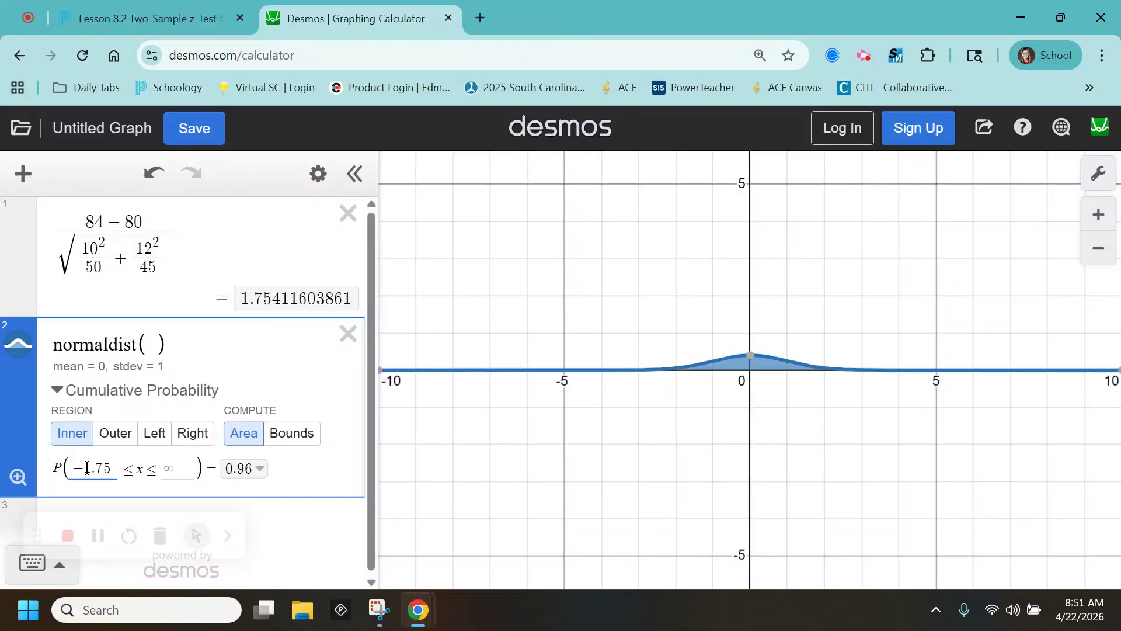
click(179, 466)
text(1.75)
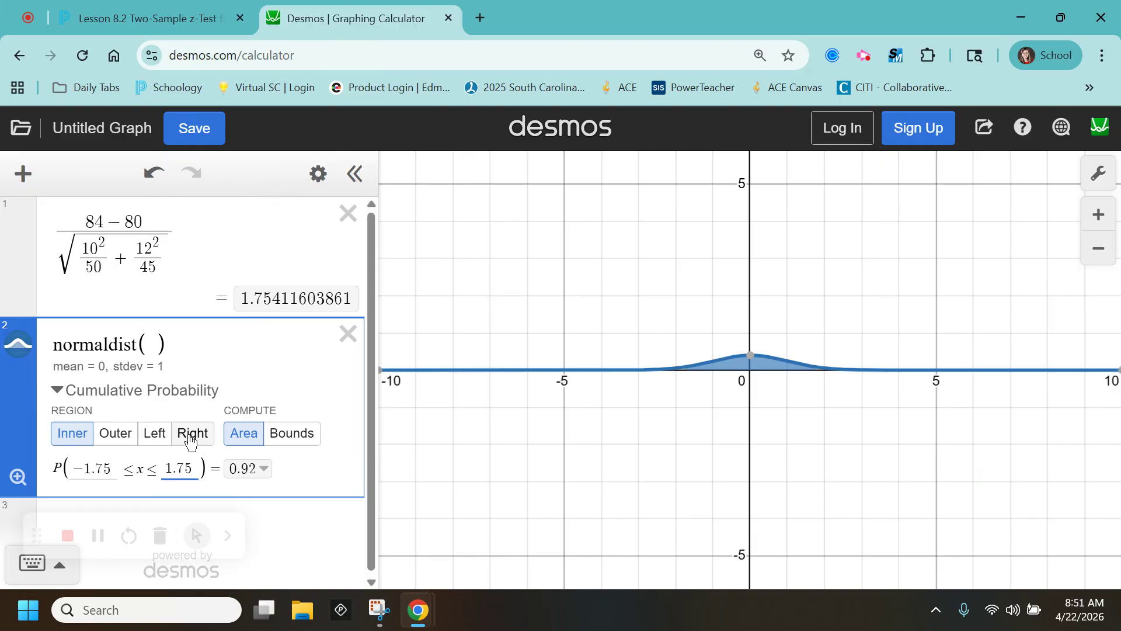
click(17, 477)
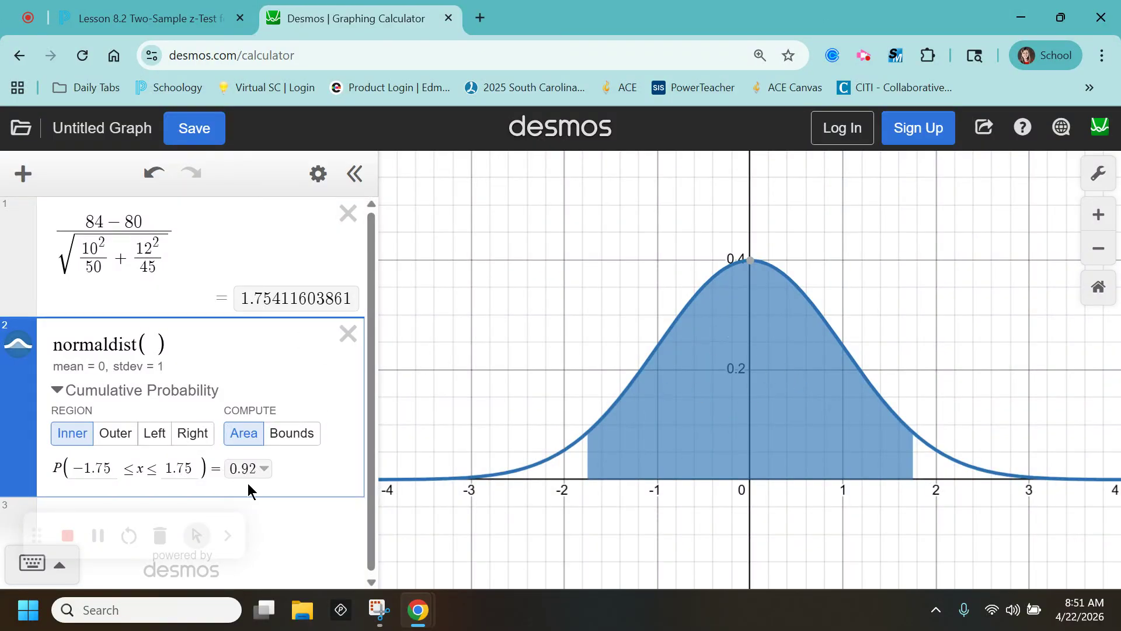
Change the shading to the right tail with bound 1.75, so P(x ≥ 1.75) = 0.04.
click(113, 438)
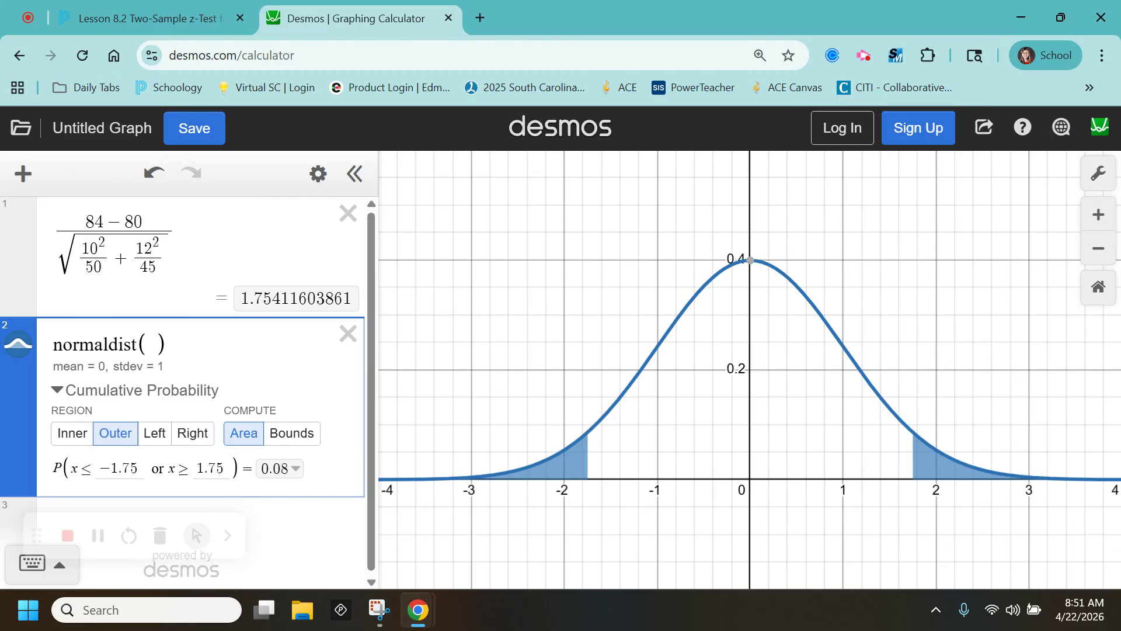
click(157, 435)
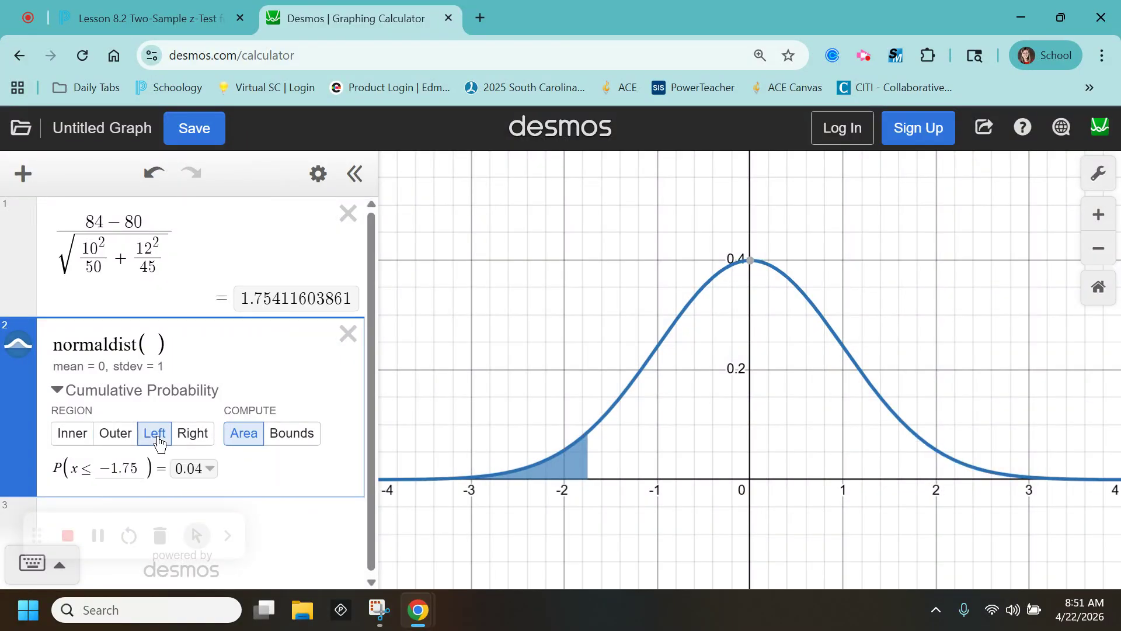
click(107, 466)
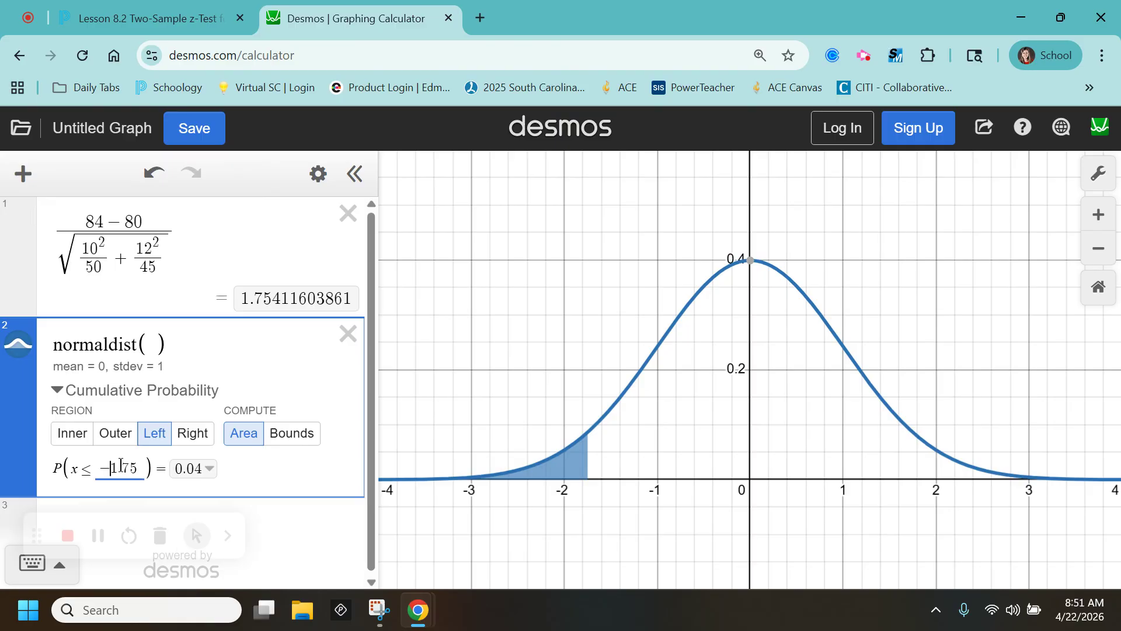
key(BackSpace)
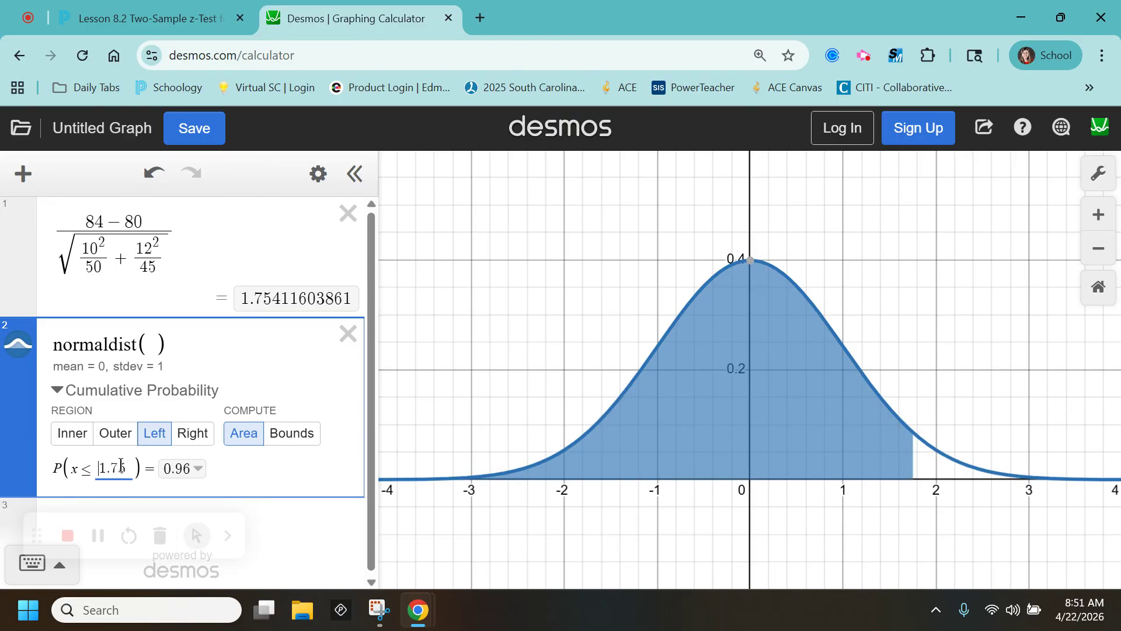
click(199, 442)
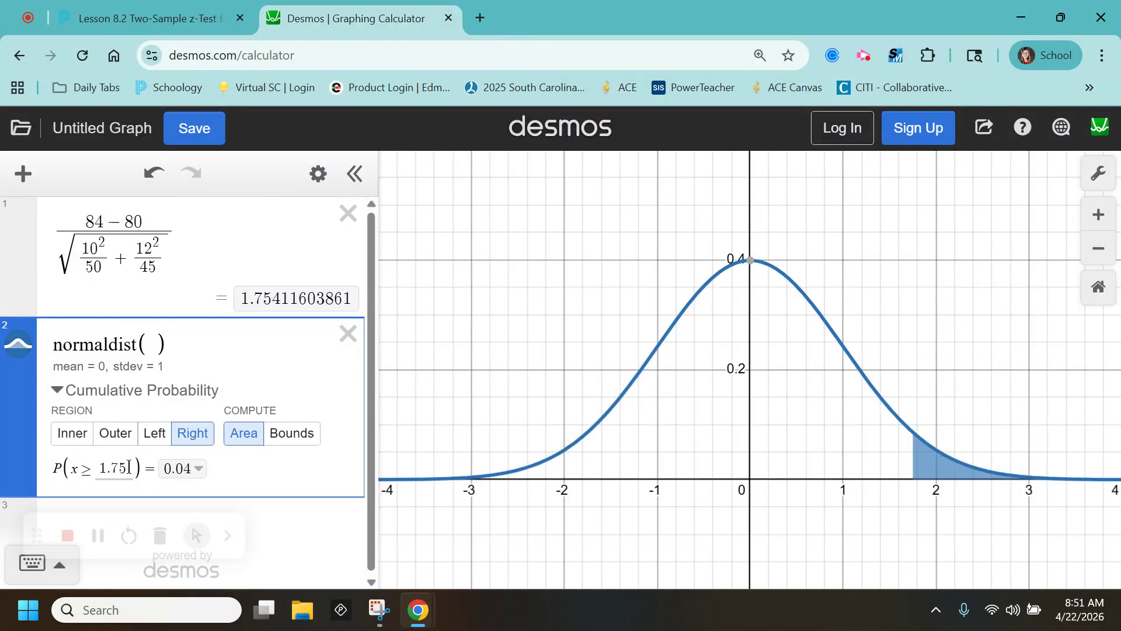